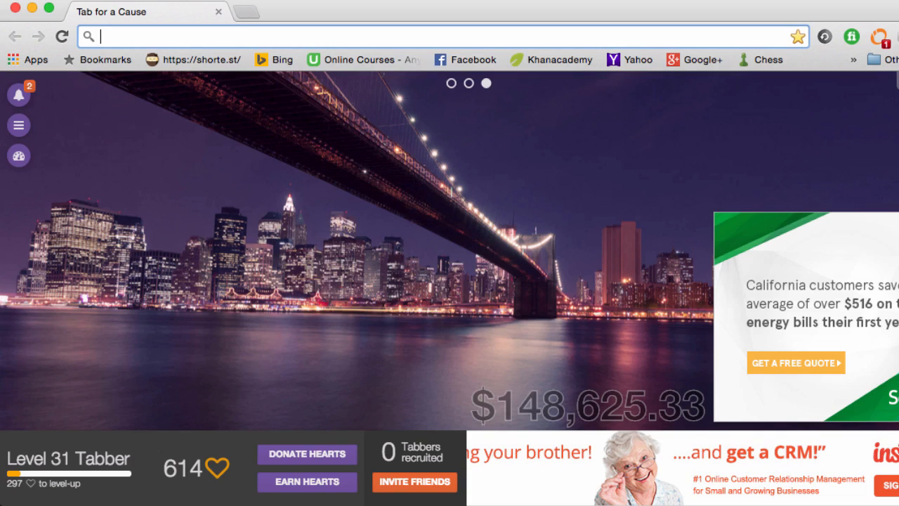
Search Google for 'python.orgh' from the address bar.
type("python")
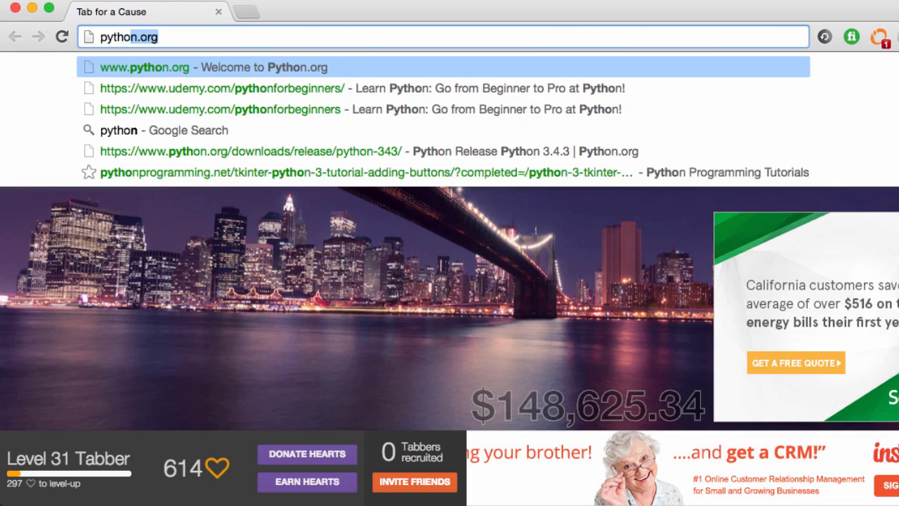
type(".orgh")
key("Return")
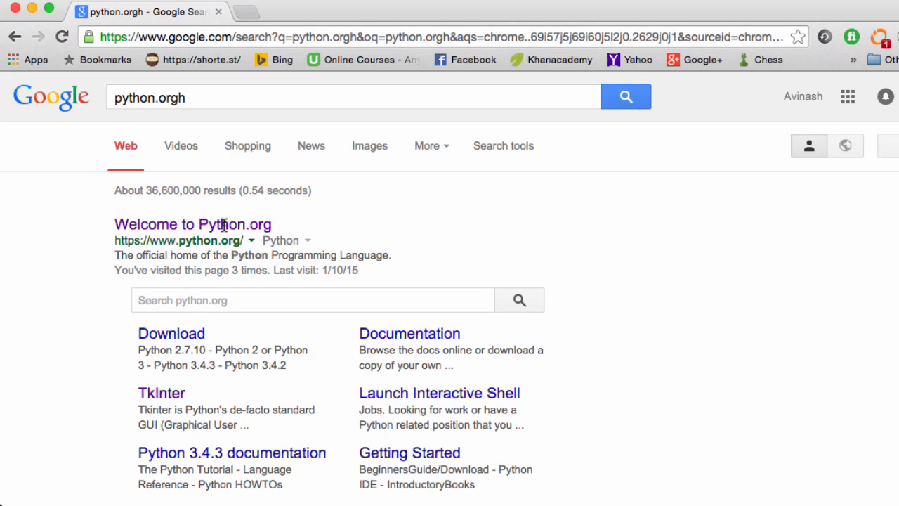
Open the Welcome to Python.org result and look over its navigation menus.
left_click(218, 228)
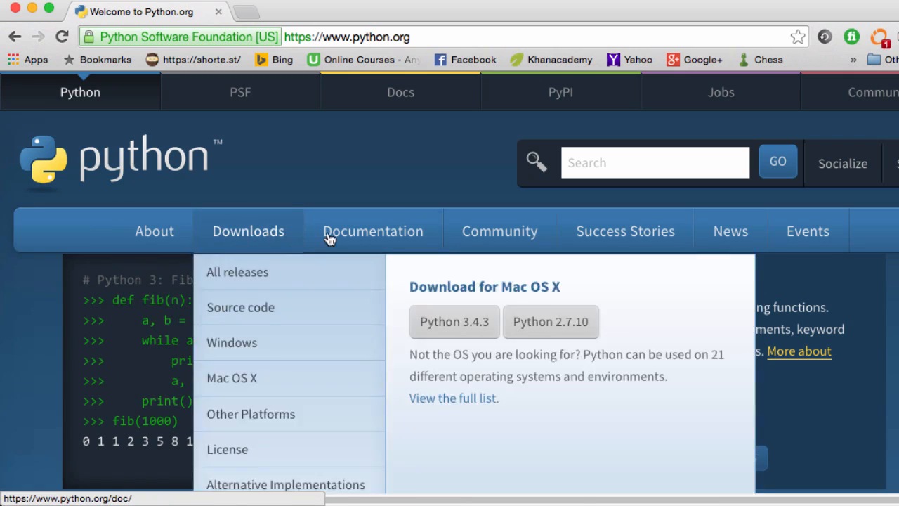
mouse_move(382, 231)
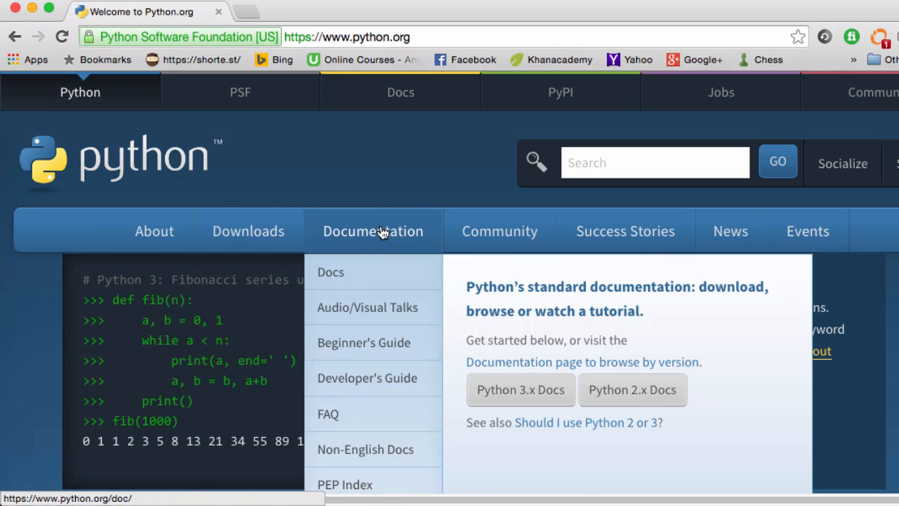
mouse_move(609, 257)
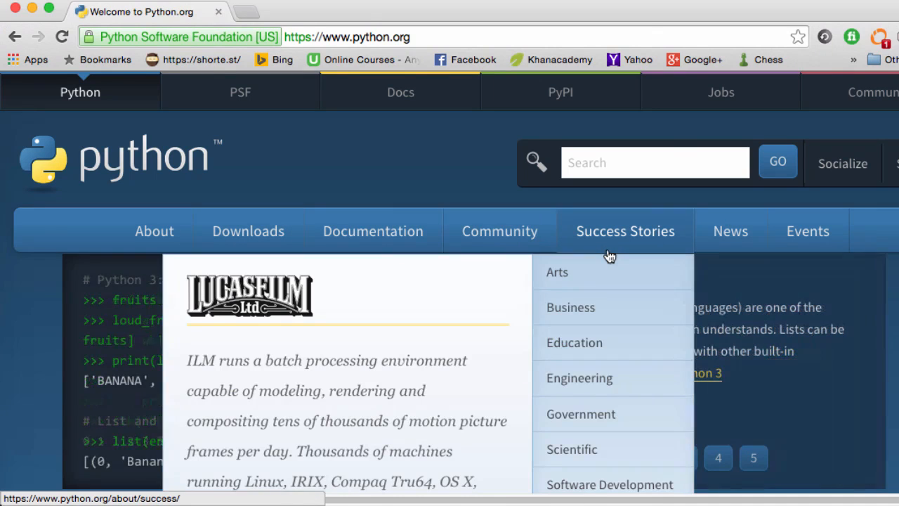
scroll(414, 338, "down", 5)
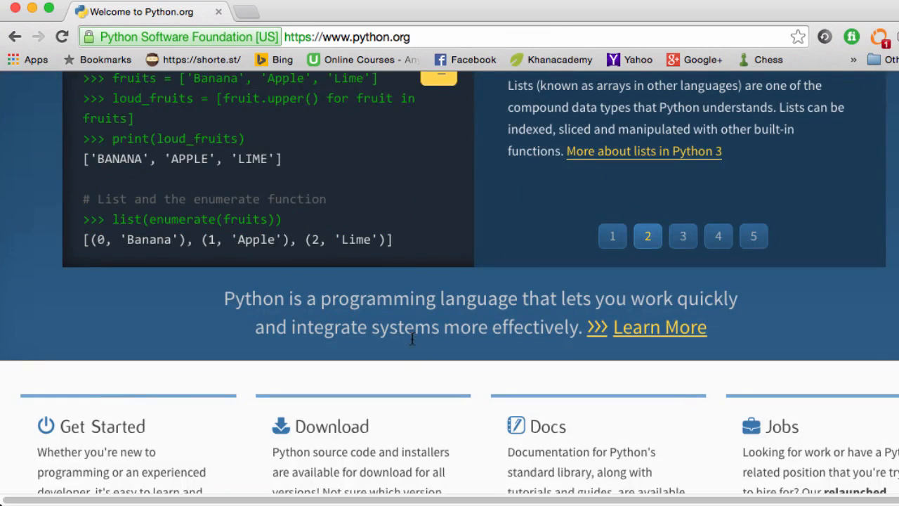
scroll(412, 340, "up", 5)
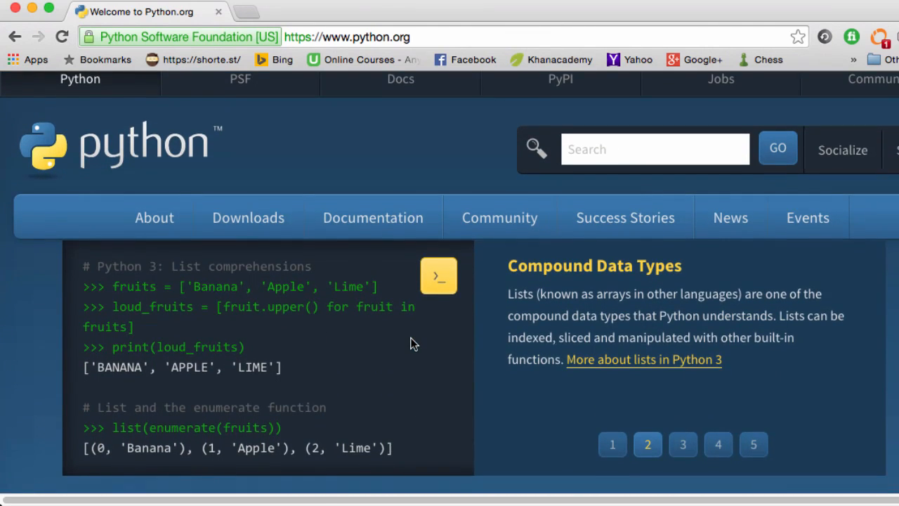
mouse_move(252, 223)
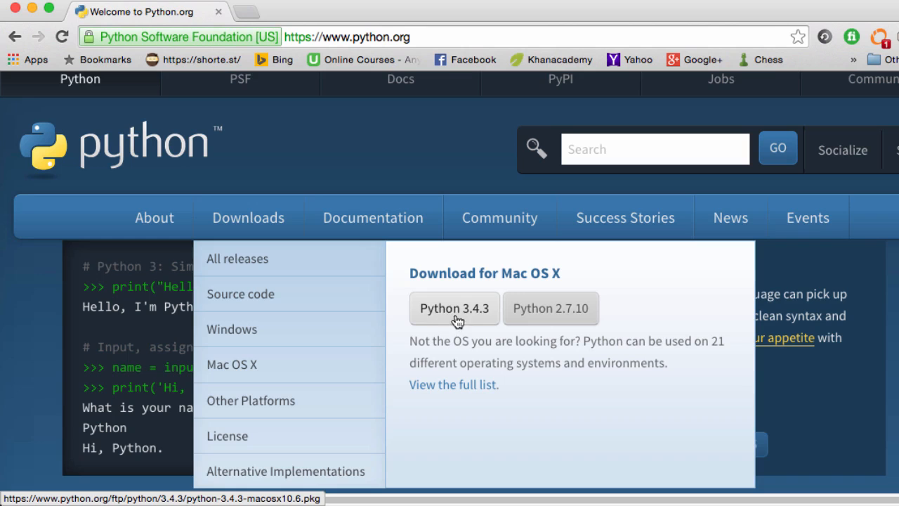
Scroll to the Download section and open the Python 3.4.3 release page.
scroll(105, 286, "down", 3)
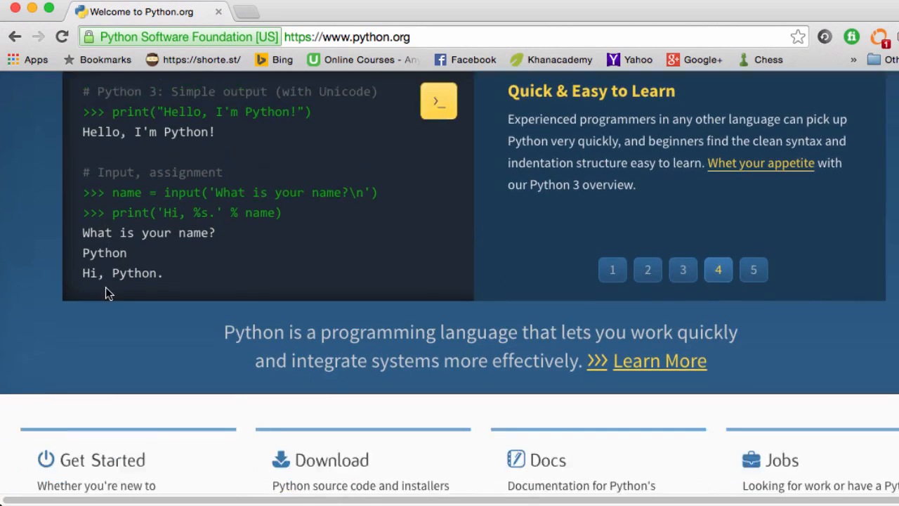
scroll(105, 286, "down", 5)
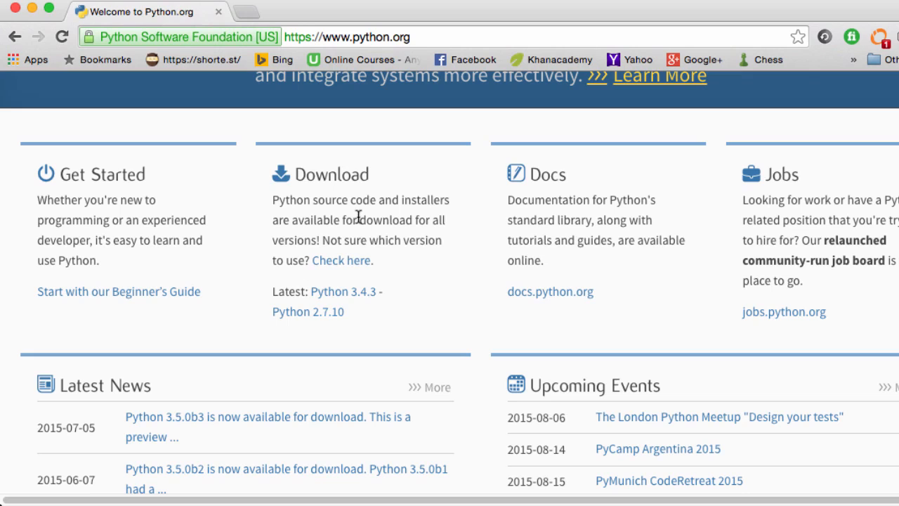
left_click(341, 293)
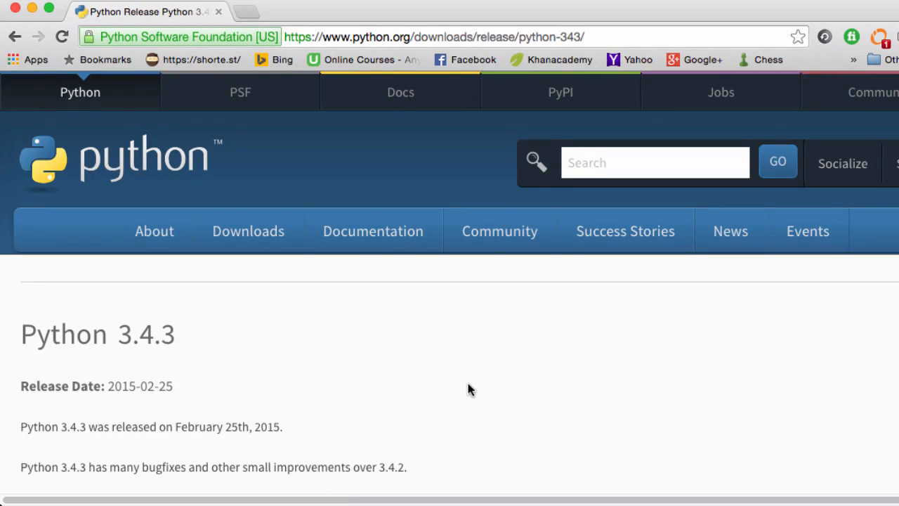
Download python-3.4.3-macosx10.6.pkg, the Mac OS X 64-bit/32-bit installer, from the Files table.
scroll(470, 385, "down", 2)
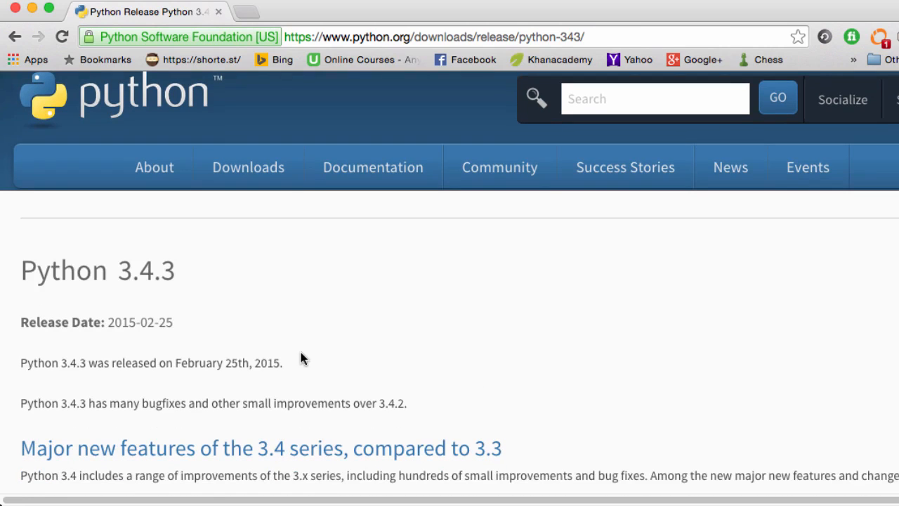
scroll(473, 349, "down", 5)
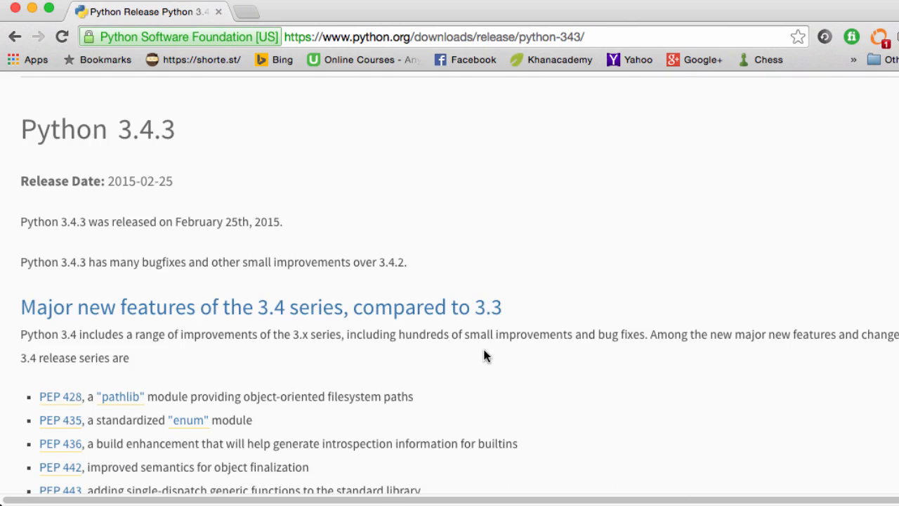
scroll(367, 299, "down", 20)
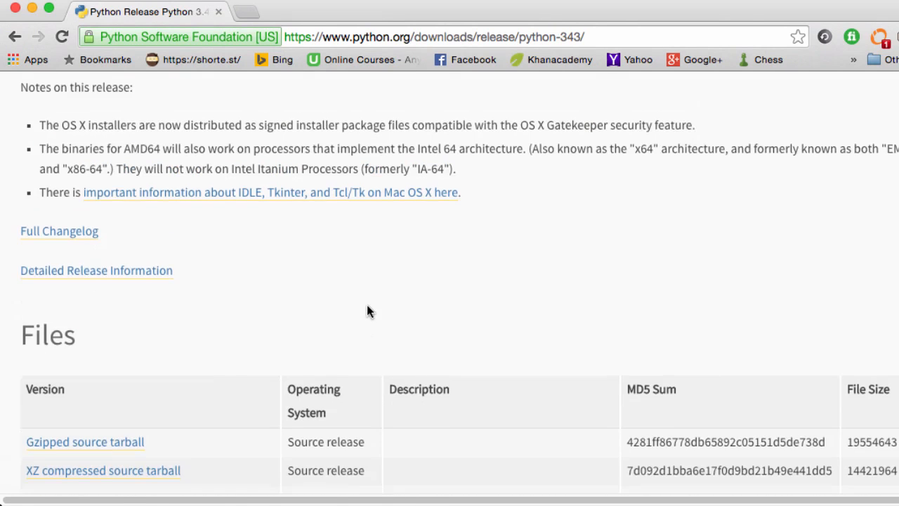
scroll(361, 314, "down", 7)
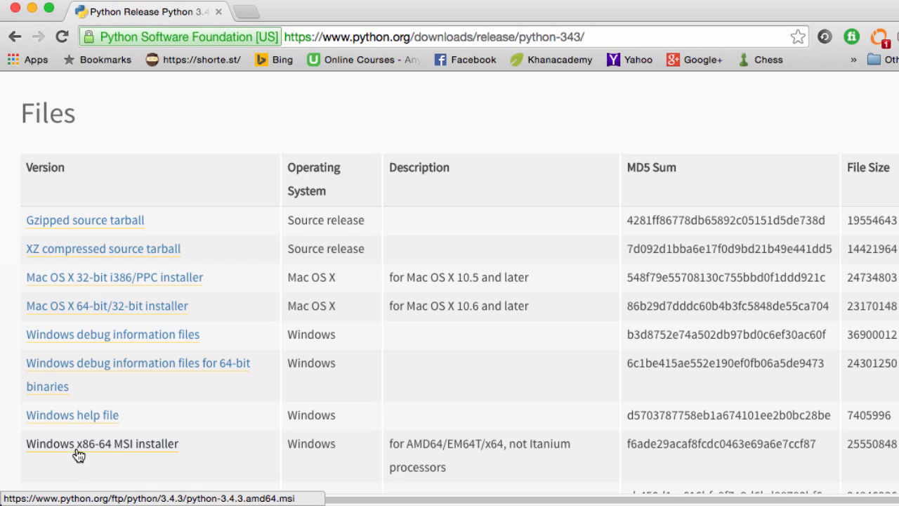
scroll(119, 447, "down", 1)
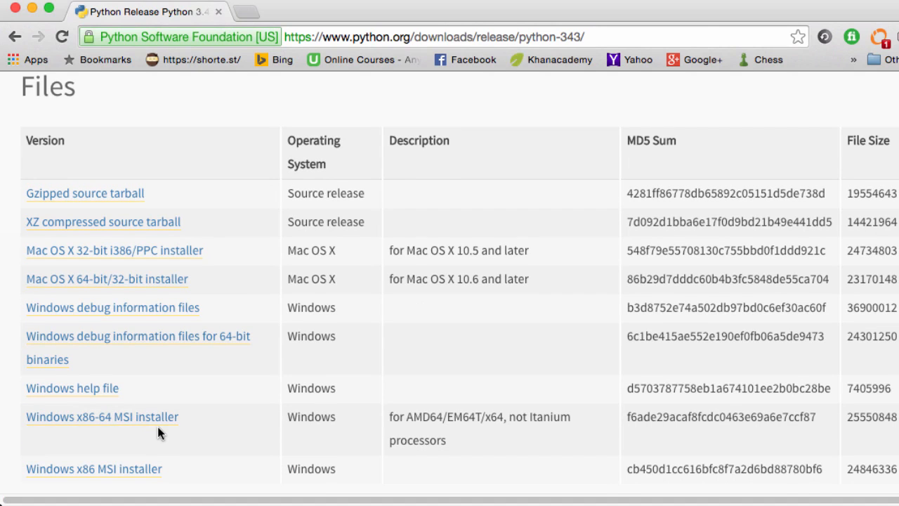
scroll(225, 434, "down", 1)
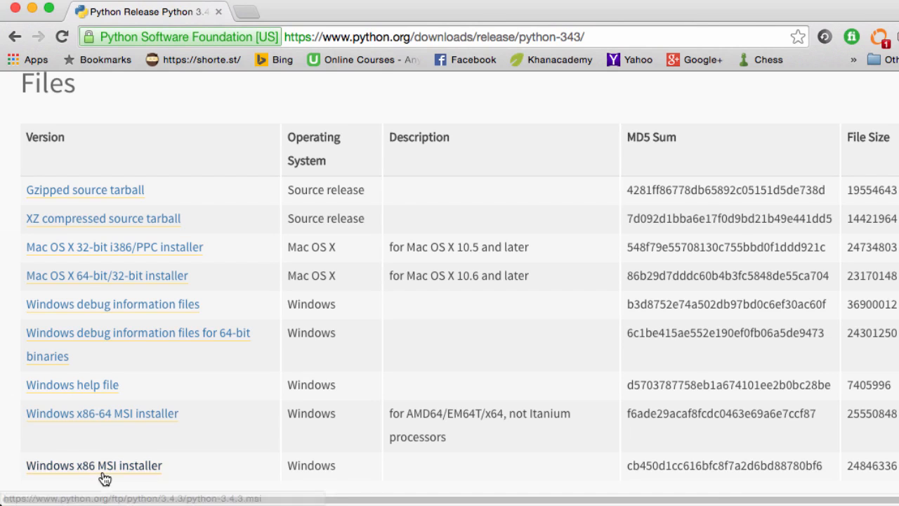
left_click(132, 407)
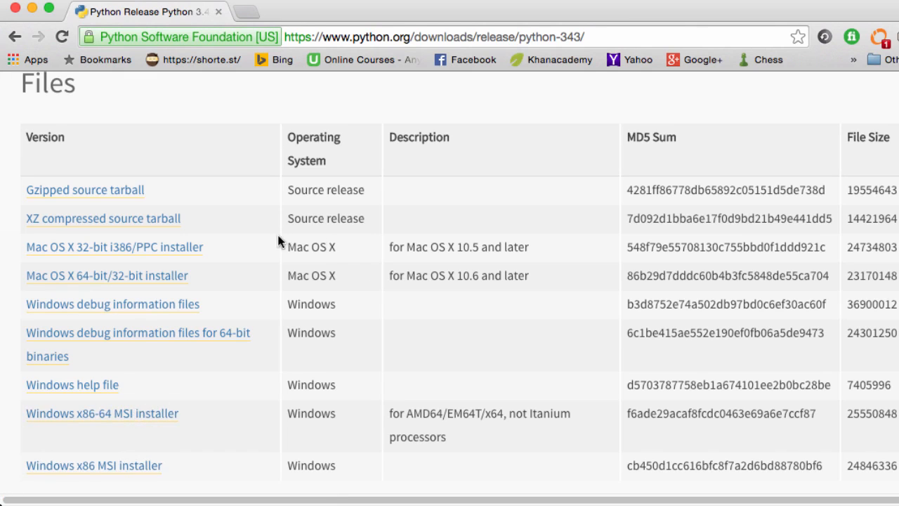
left_click(134, 282)
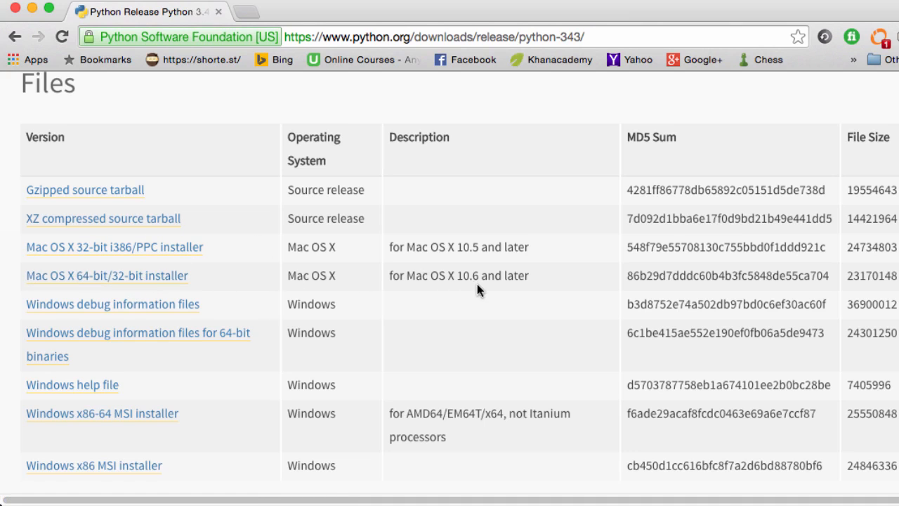
left_click(153, 281)
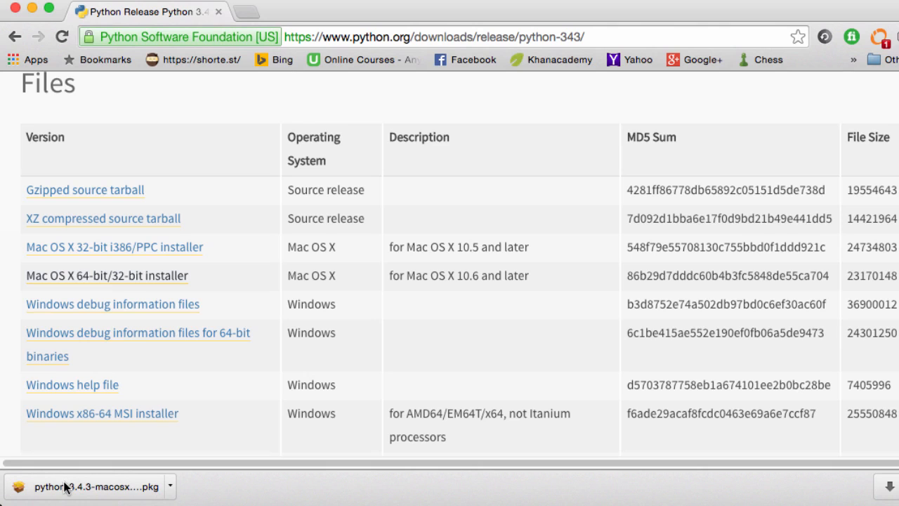
Launch the downloaded Python 3.4.3 installer, centre its window, and bring the Desktop Finder window forward.
left_click(67, 487)
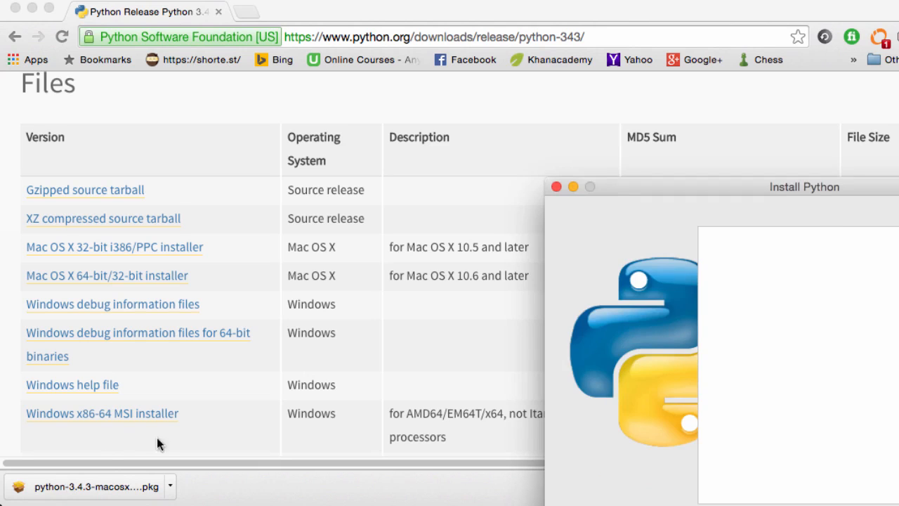
left_click_drag(643, 195, 361, 90)
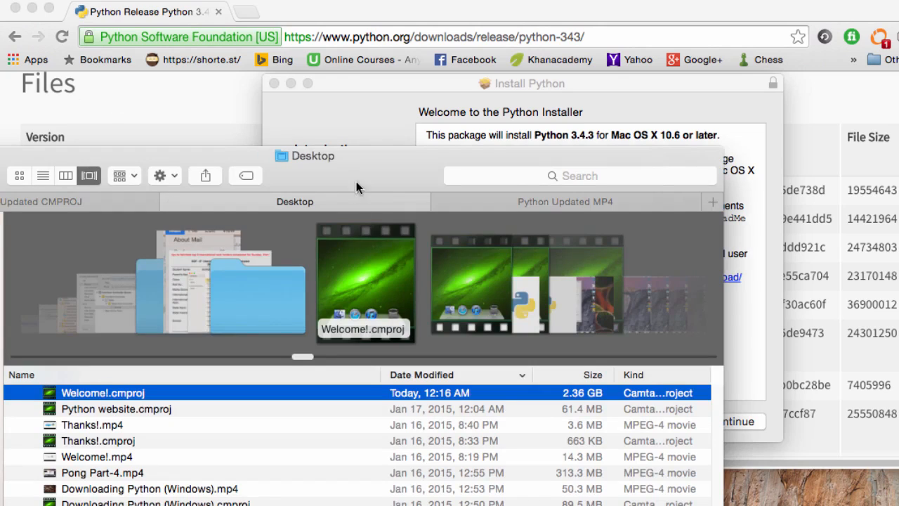
left_click_drag(357, 181, 593, 505)
left_click_drag(494, 505, 451, 157)
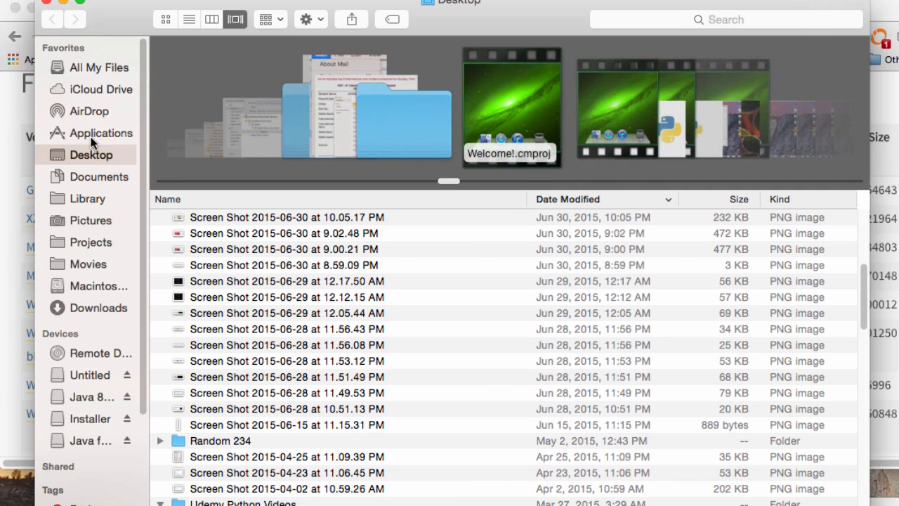
In Applications, expand the Python 3.4 folder to show IDLE, Python Launcher and Python Documentation.html.
left_click(91, 137)
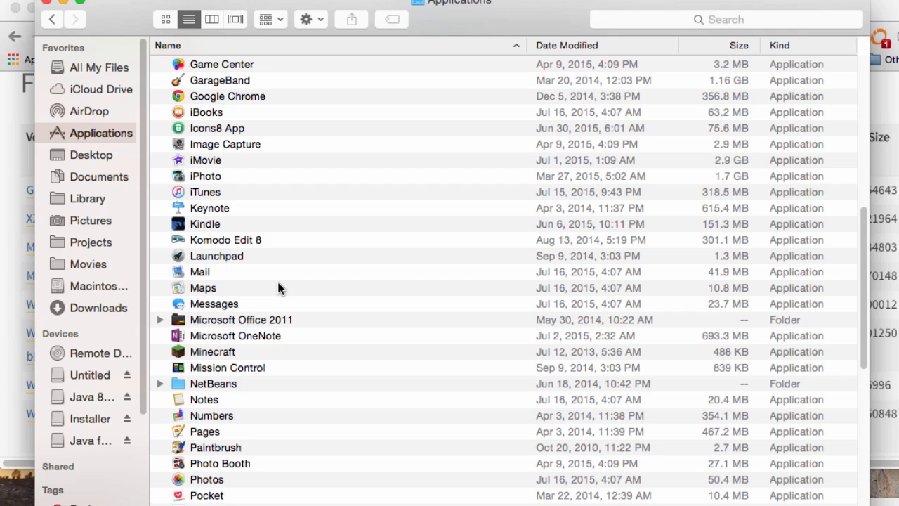
scroll(278, 288, "down", 5)
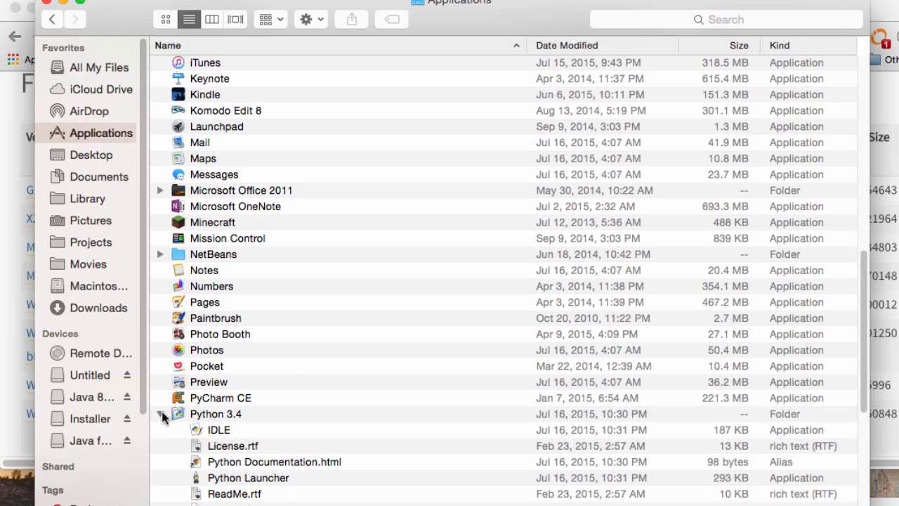
scroll(215, 406, "down", 1)
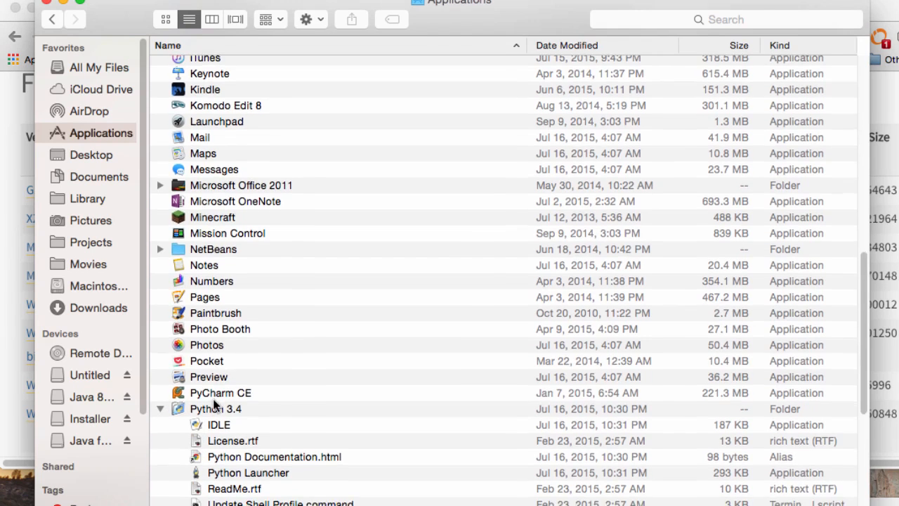
left_click(161, 406)
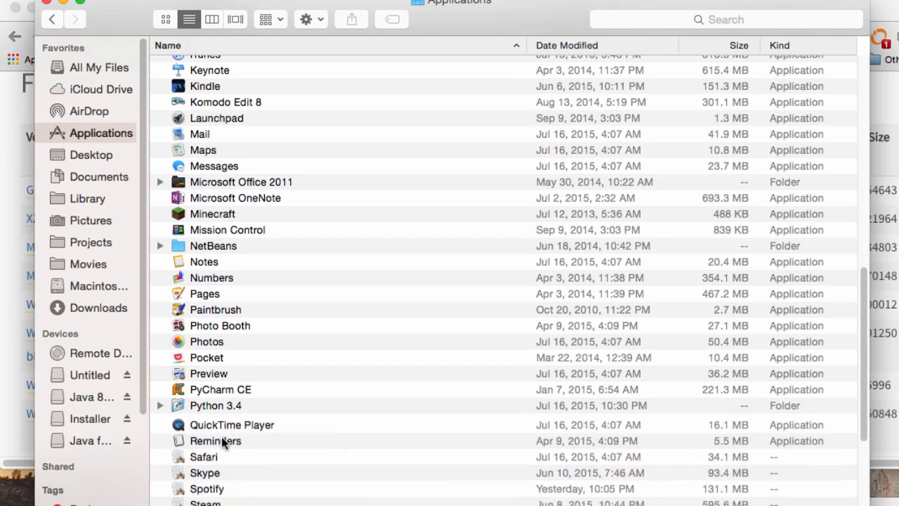
left_click(161, 406)
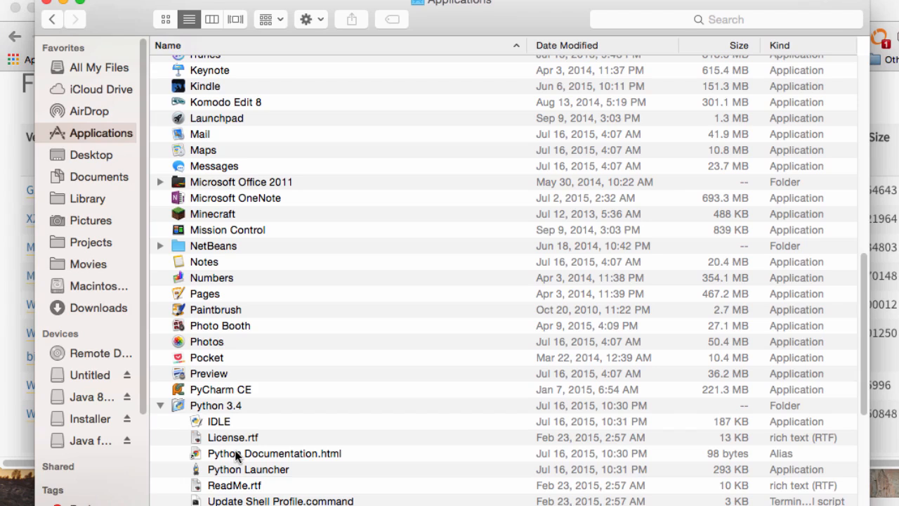
Launch IDLE, reposition the Python 3.4.3 Shell window, and get a fresh >>> prompt.
double_click(218, 421)
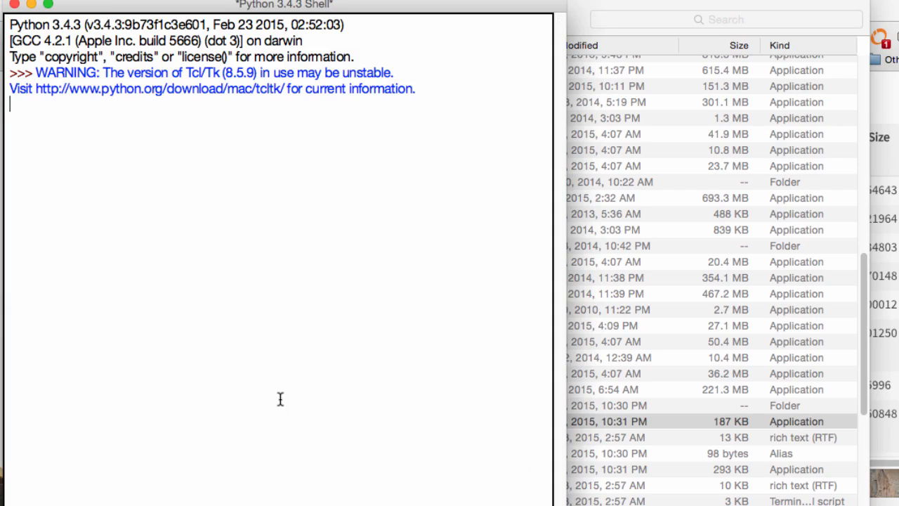
left_click_drag(219, 8, 349, 19)
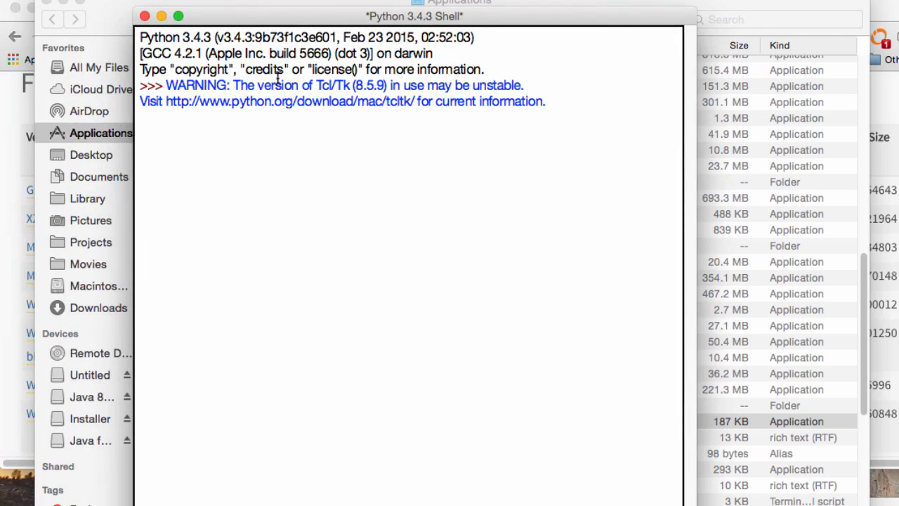
left_click_drag(182, 38, 211, 37)
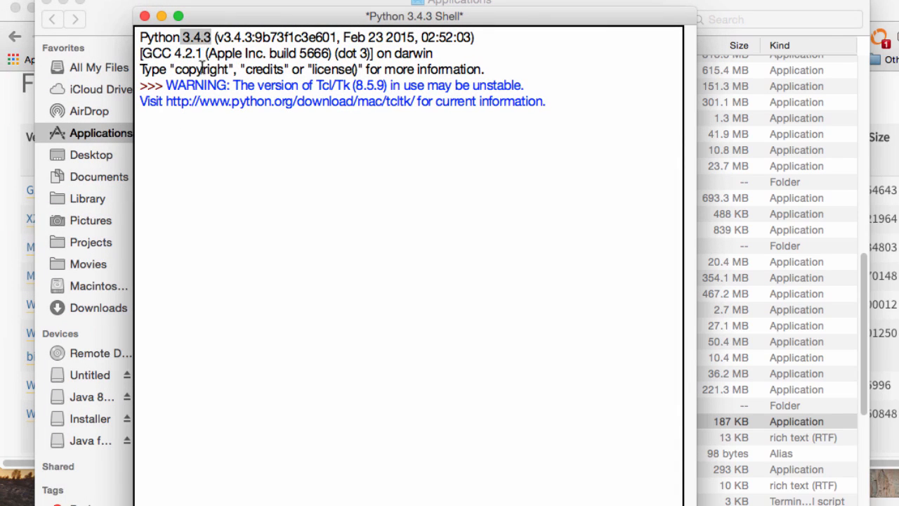
left_click(153, 137)
key("Return")
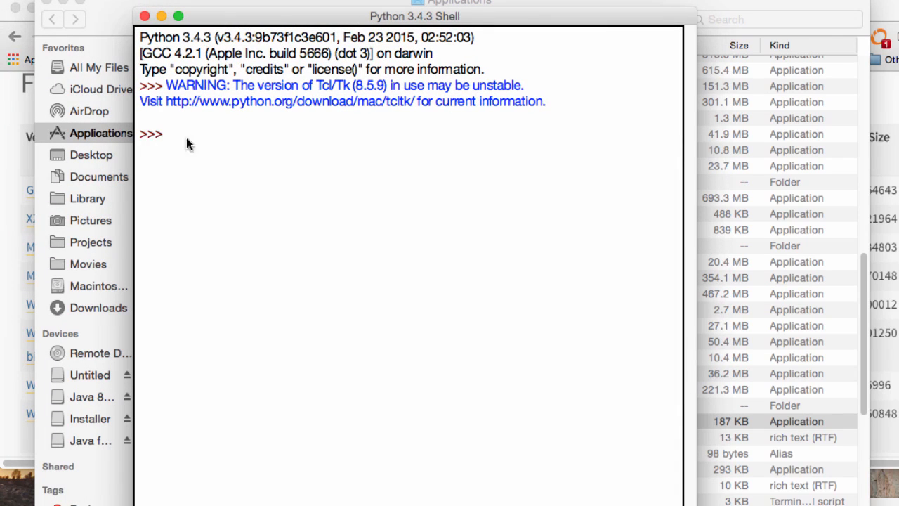